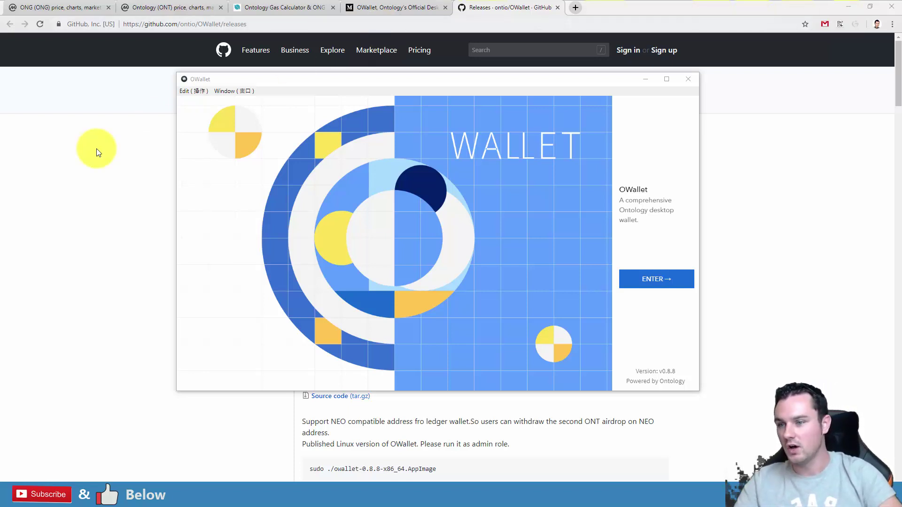
Download OWallet_Setup_0.8.8.exe from the OWallet v0.8.8 GitHub release page.
left_click(69, 226)
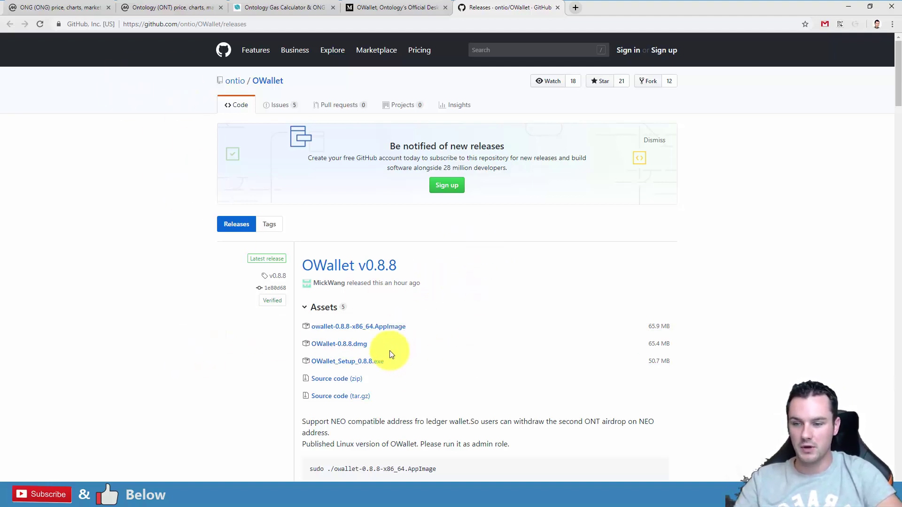
left_click(382, 367)
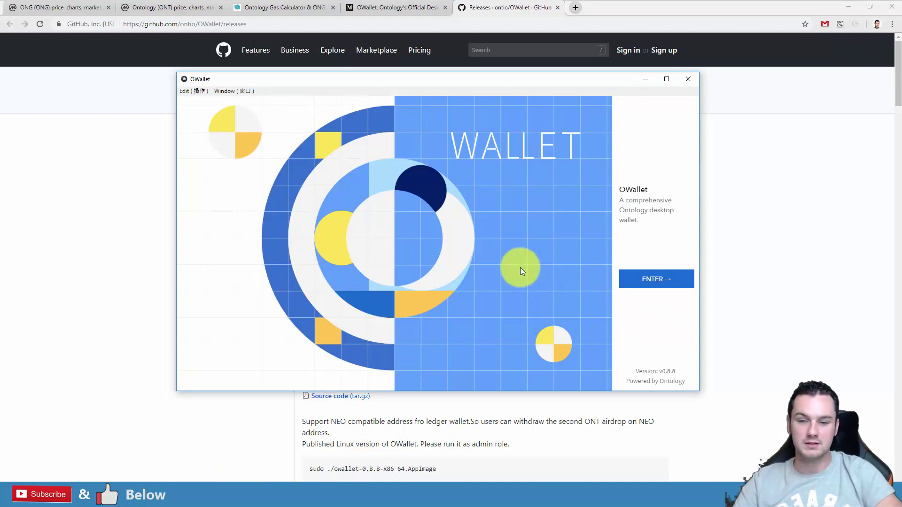
Enter OWallet from the splash screen to reach the Individual Wallet list.
left_click(661, 281)
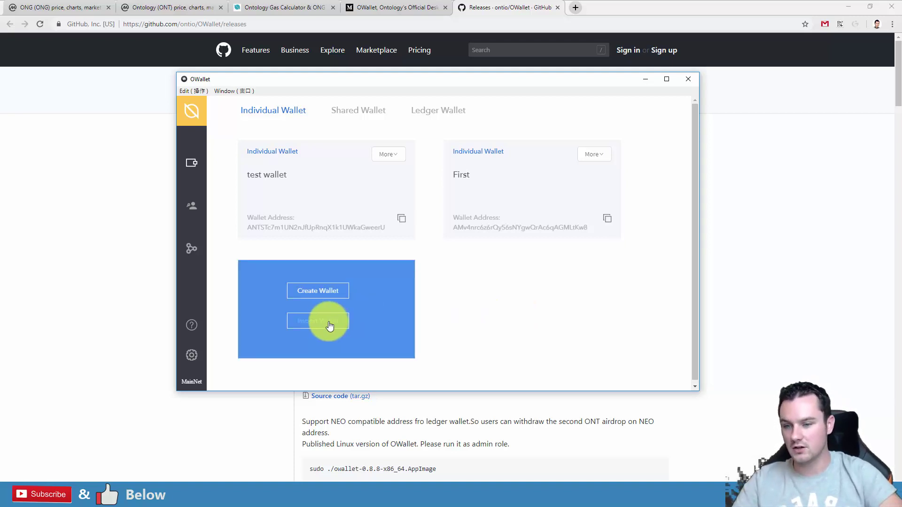
left_click(324, 320)
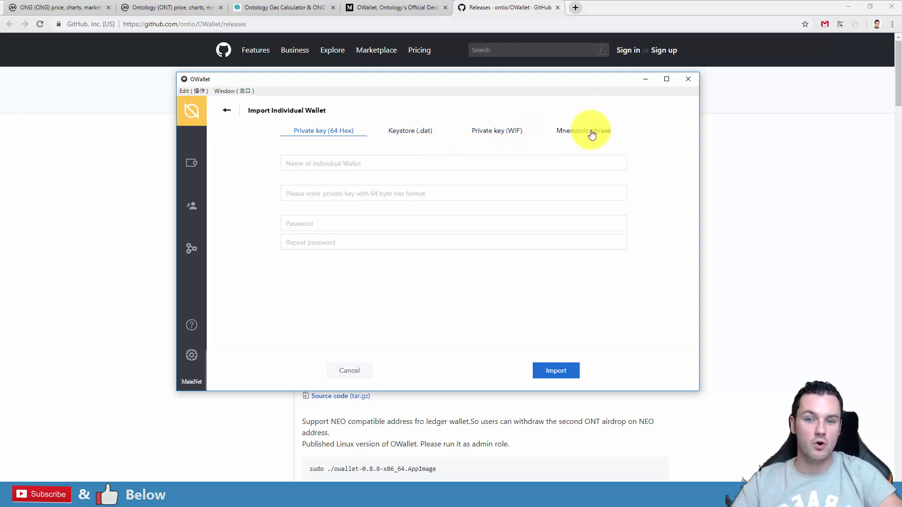
left_click(354, 375)
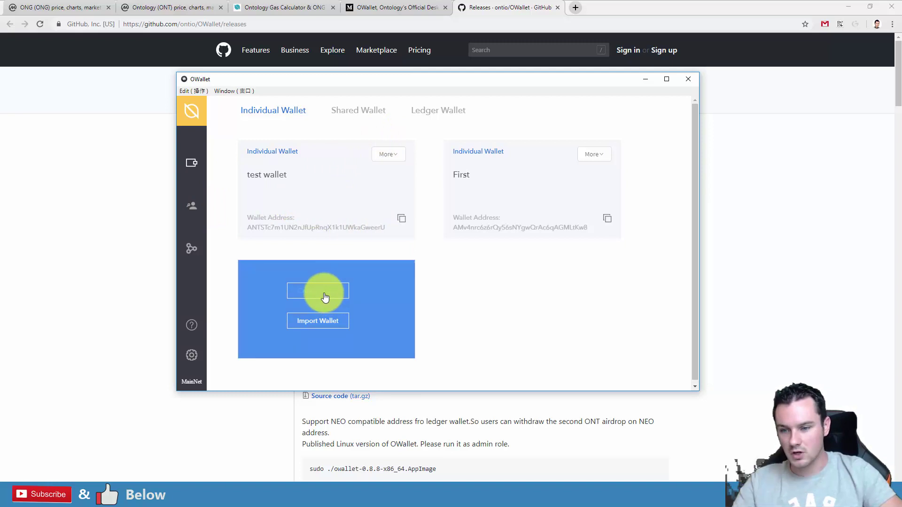
Create an individual wallet named 'video test' with a confirmed password and continue.
left_click(323, 288)
left_click(380, 168)
type("tes")
key("BackSpace")
key("BackSpace")
key("BackSpace")
type("video test")
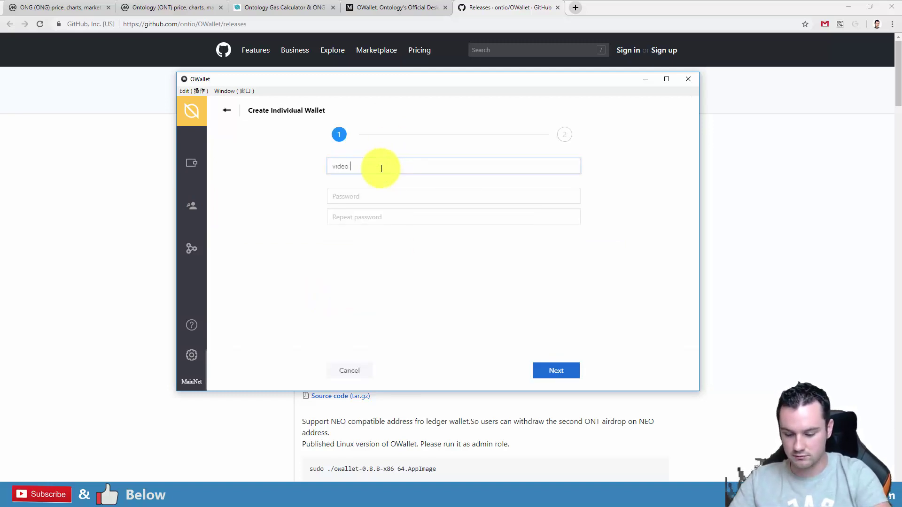
left_click(388, 198)
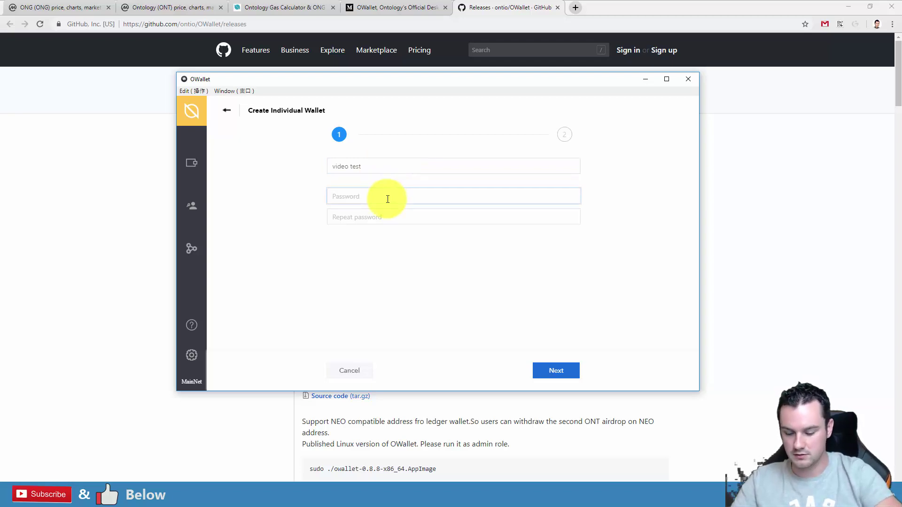
type("*********")
key("Tab")
type("*********")
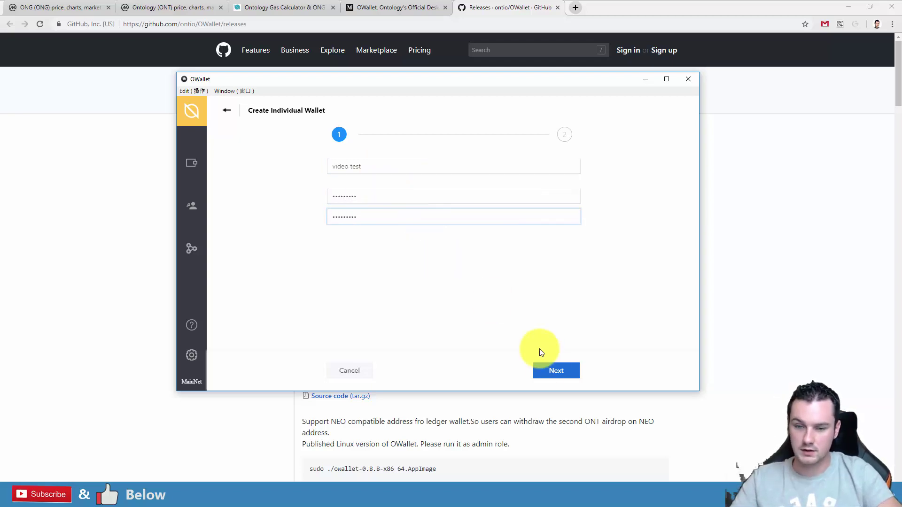
left_click(555, 379)
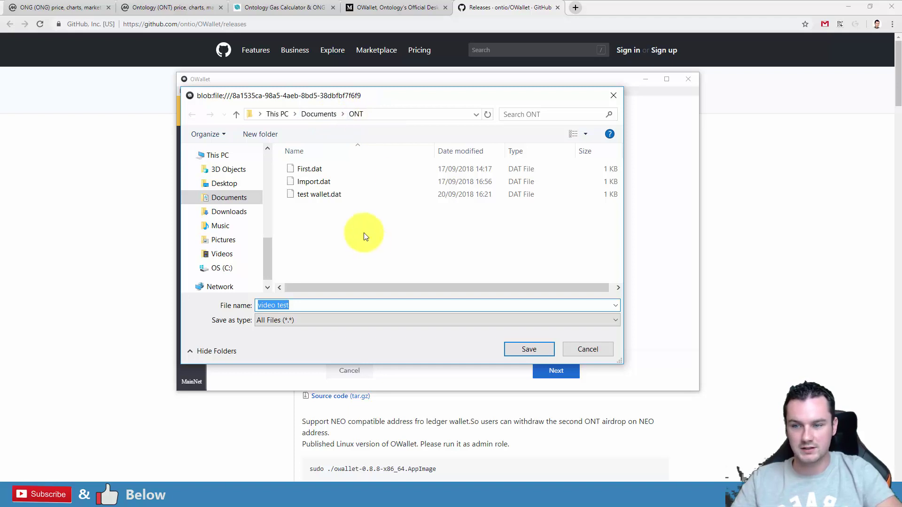
Save the wallet file to the ONT folder, review address and private key, download the .dat backup, and finish.
left_click(519, 353)
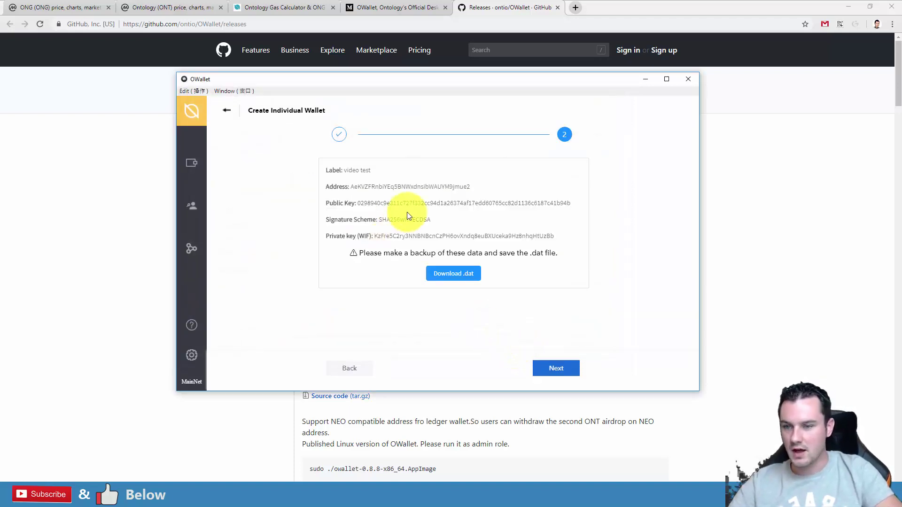
left_click_drag(350, 187, 478, 187)
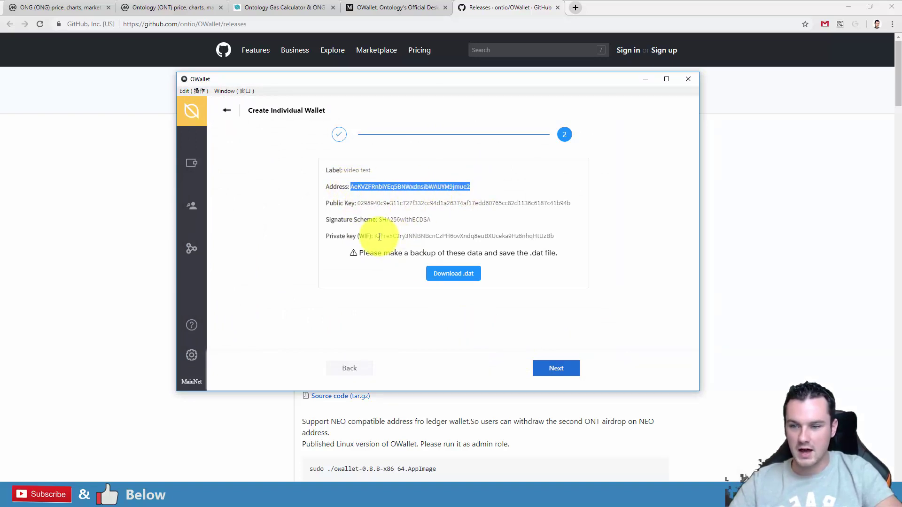
left_click_drag(374, 237, 554, 237)
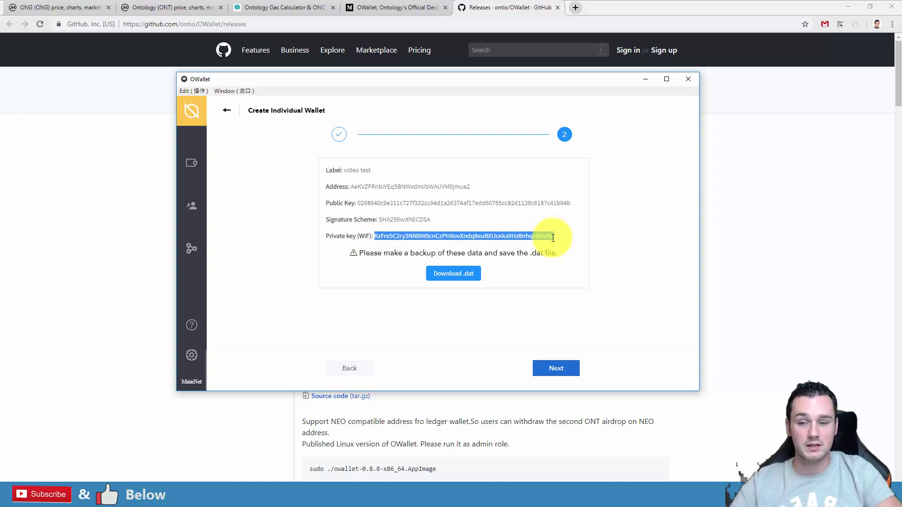
left_click(463, 281)
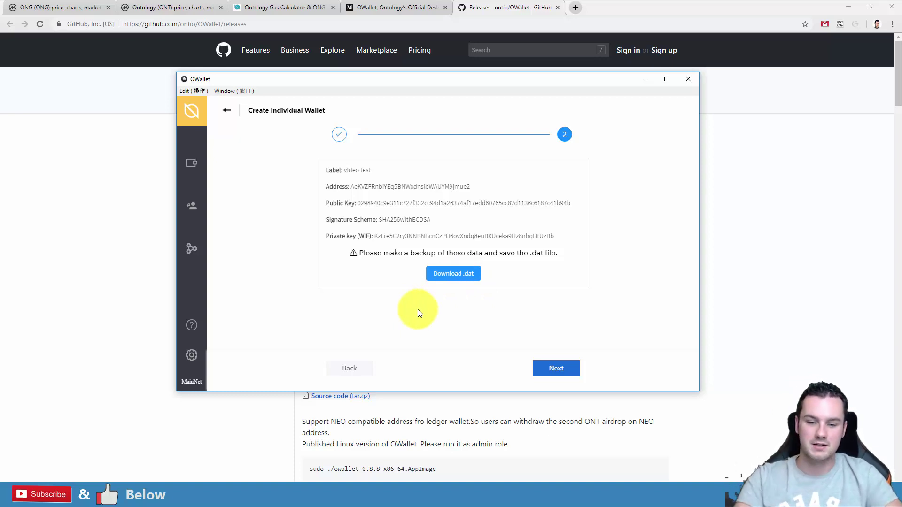
left_click(557, 369)
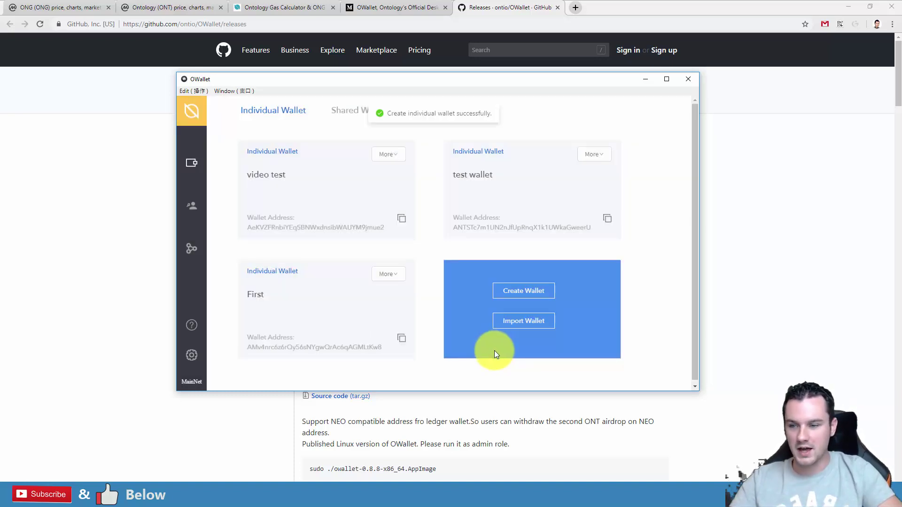
left_click(277, 180)
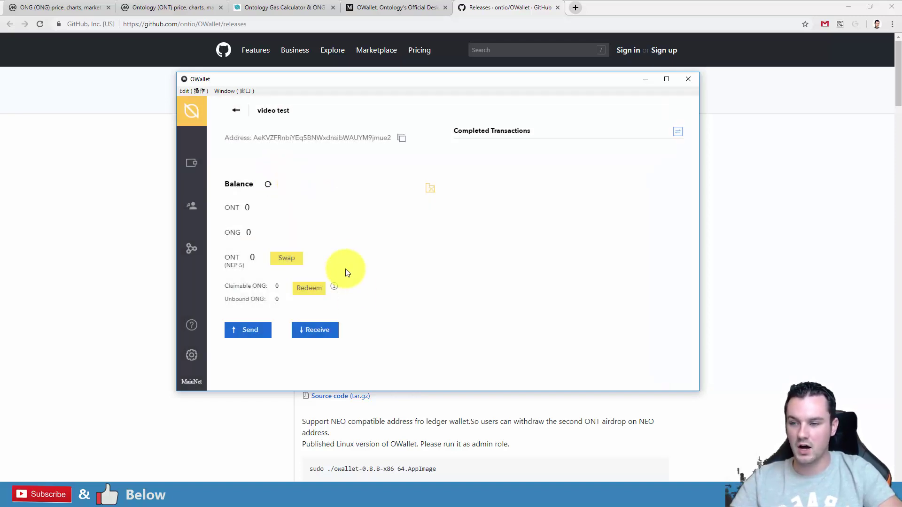
left_click(316, 334)
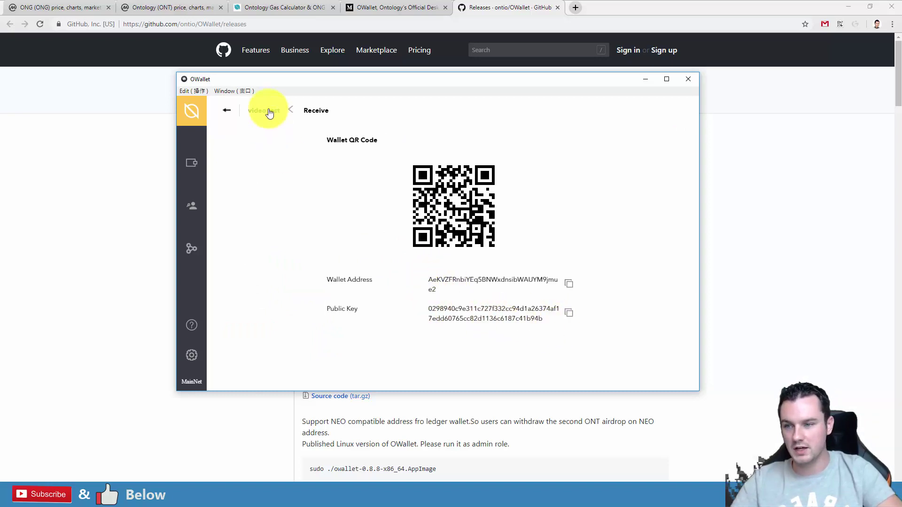
left_click(266, 110)
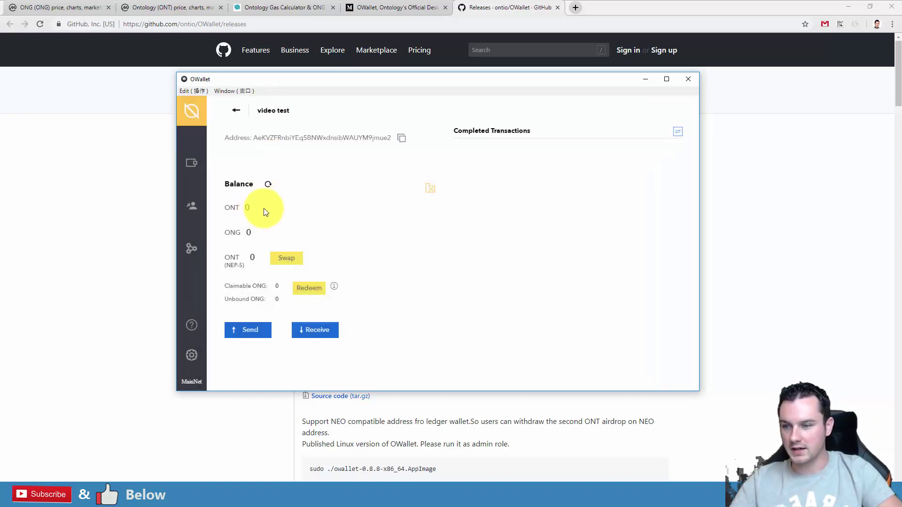
double_click(247, 208)
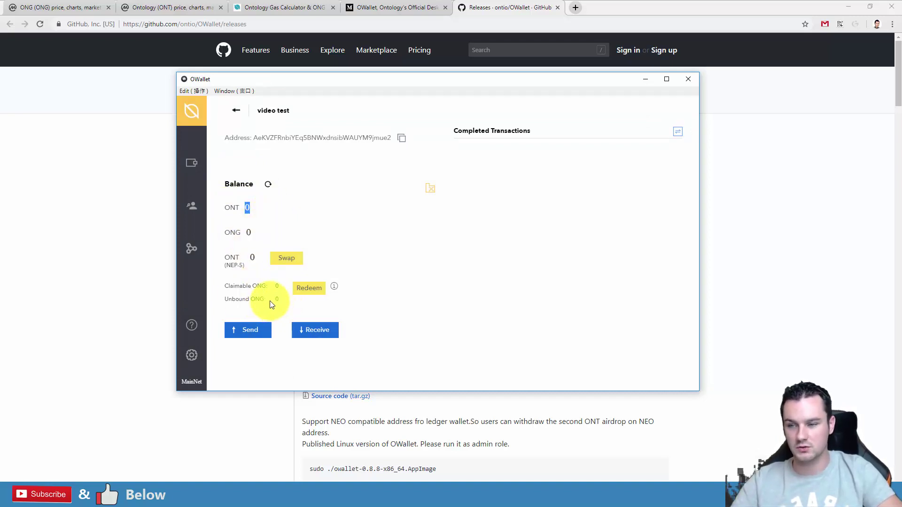
left_click(241, 260)
left_click_drag(241, 260, 323, 258)
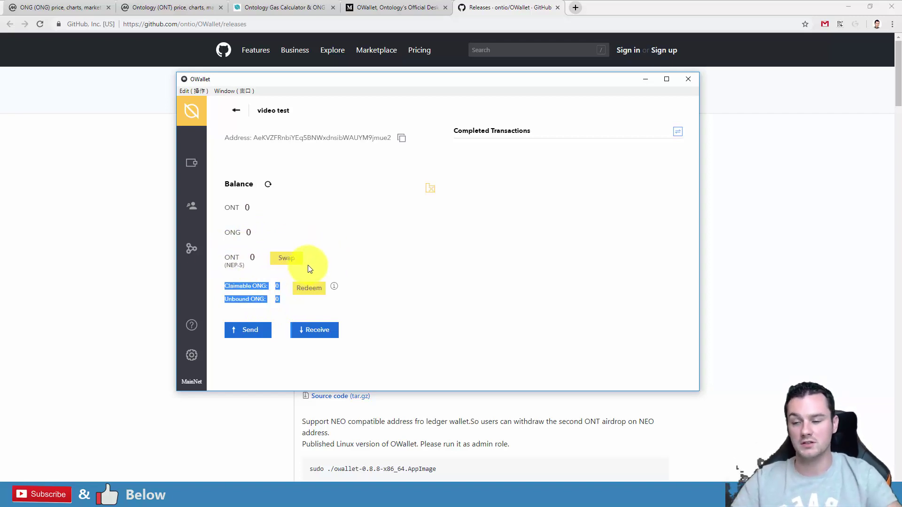
left_click(362, 249)
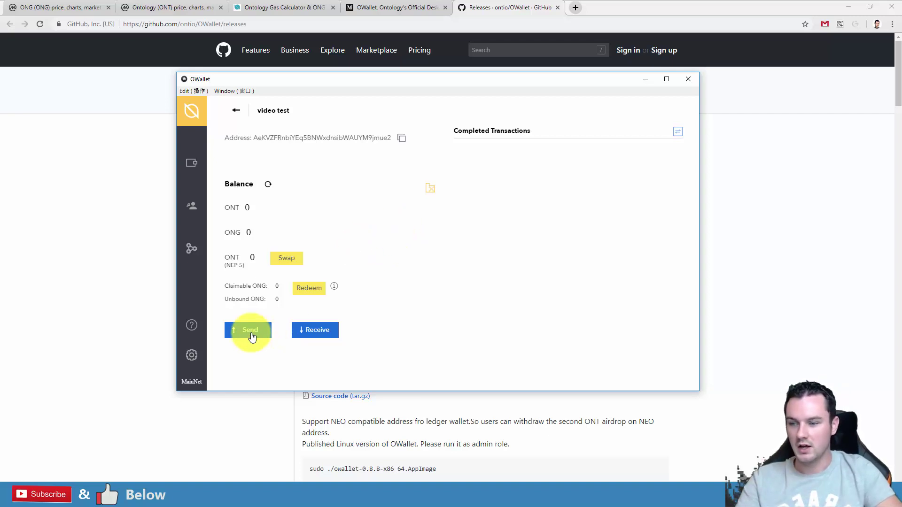
left_click(191, 163)
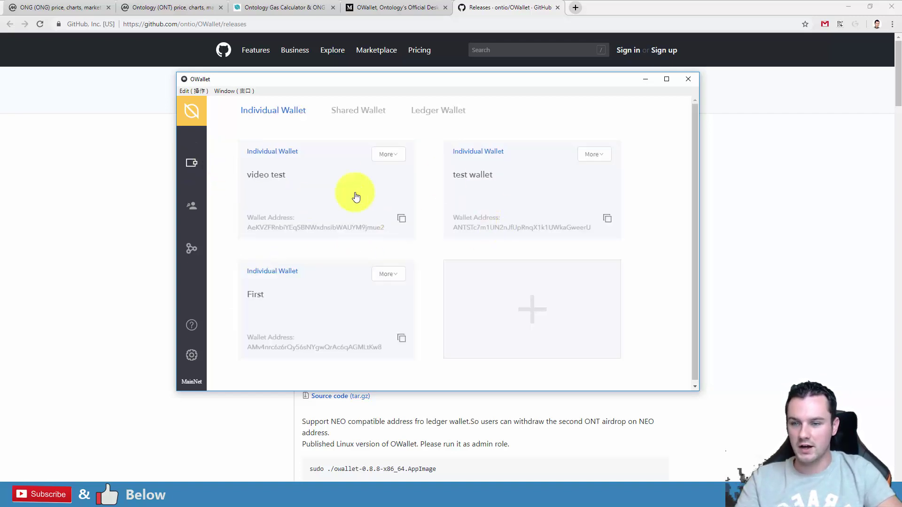
Open the First wallet to view its 5 ONT balance and +5 ONT transaction.
left_click(289, 305)
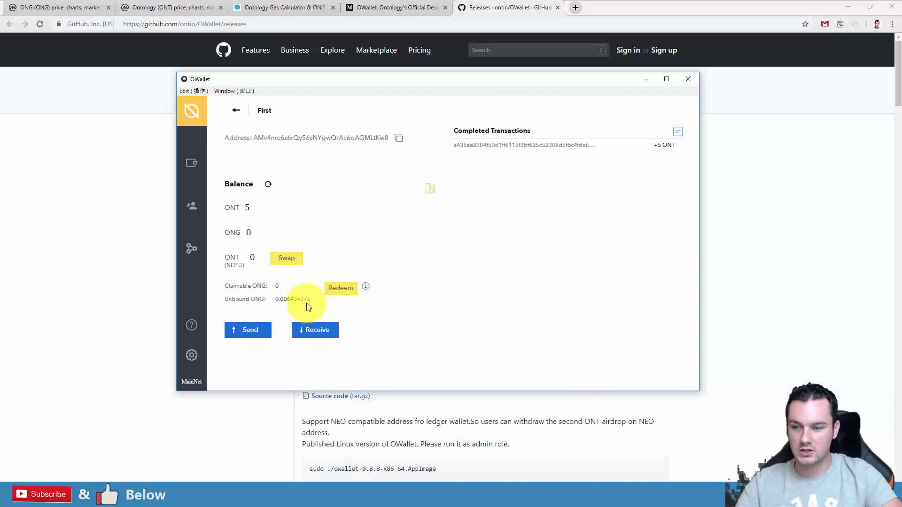
double_click(281, 303)
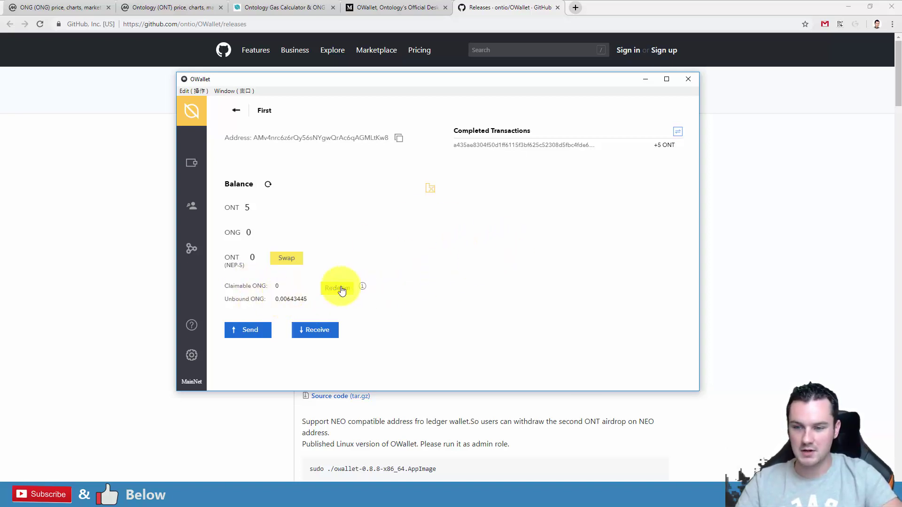
left_click(362, 287)
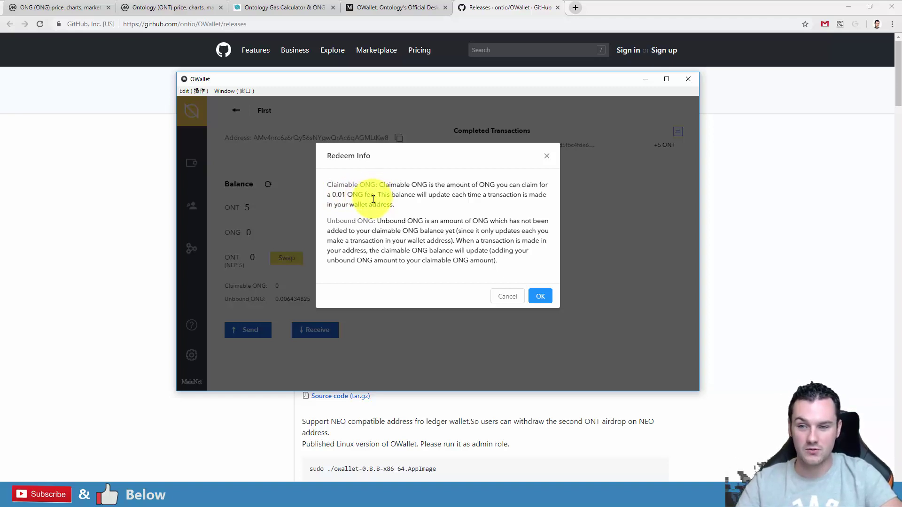
left_click(498, 296)
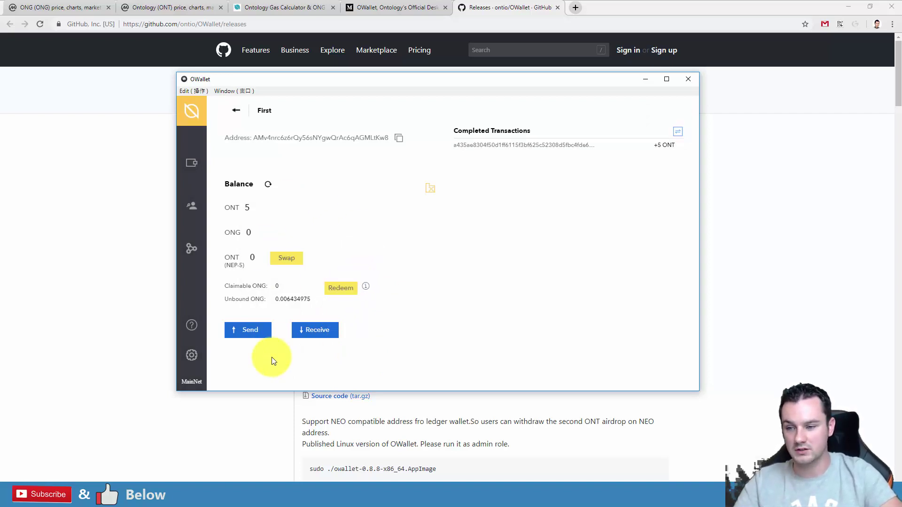
left_click(258, 334)
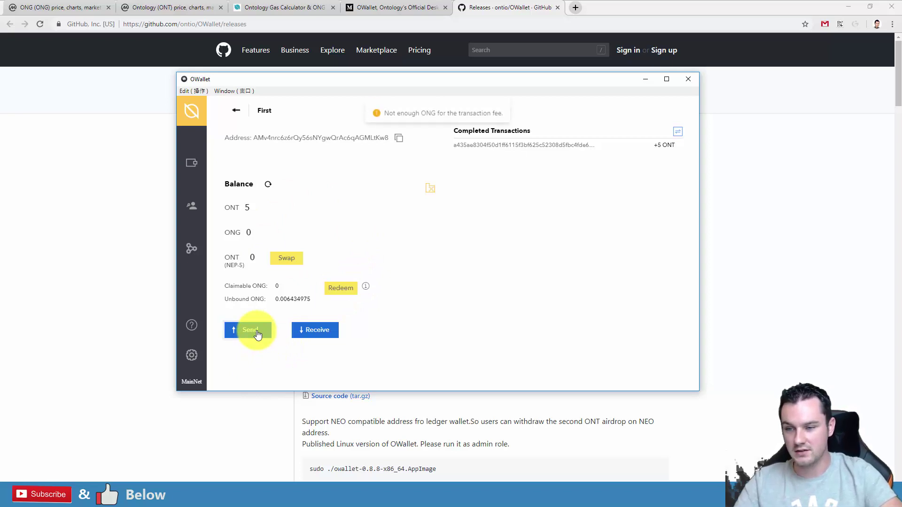